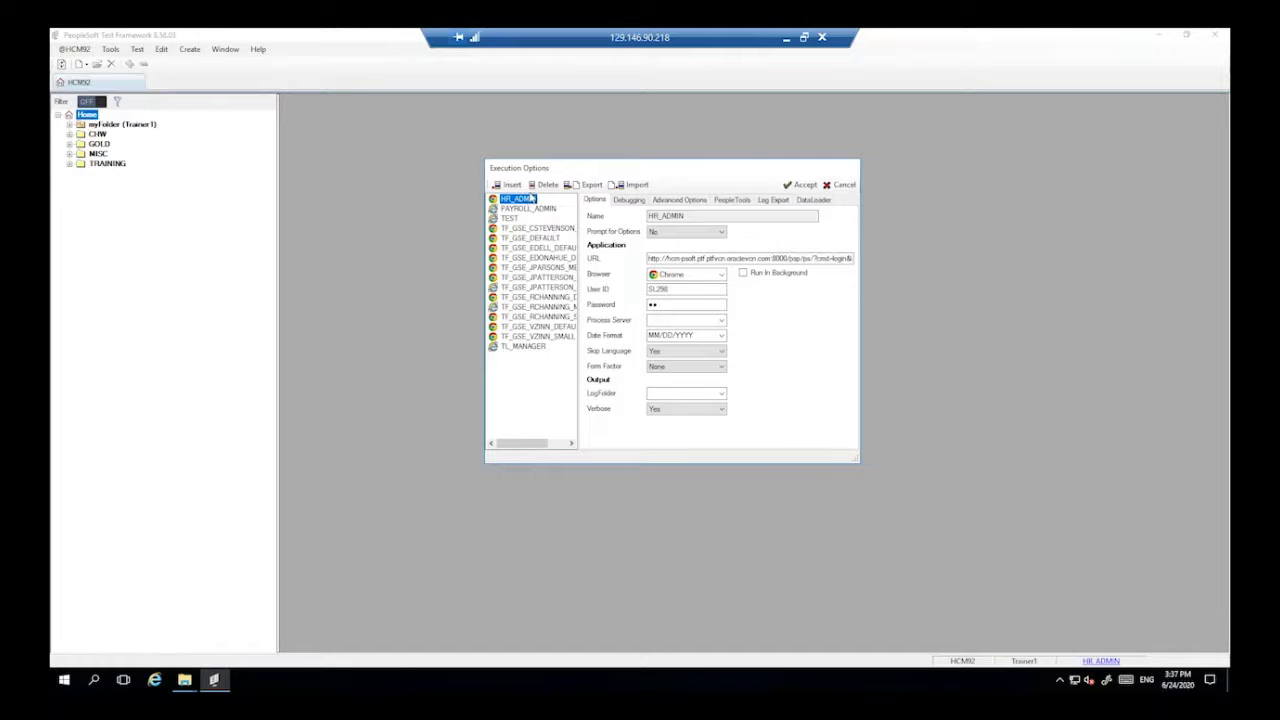
Step: Examine the user ID, URL and name entries of the HR_ADMIN execution options
drag(679, 290, 581, 287)
click(700, 259)
drag(648, 259, 845, 289)
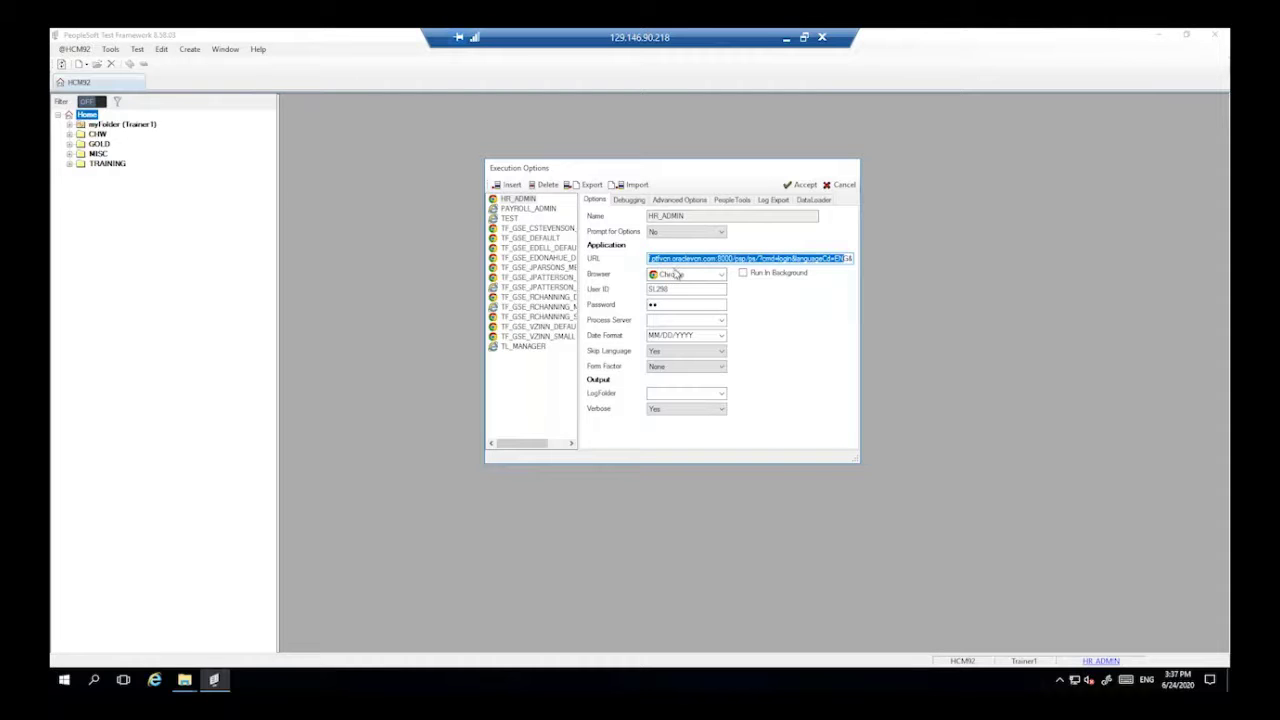
double_click(694, 217)
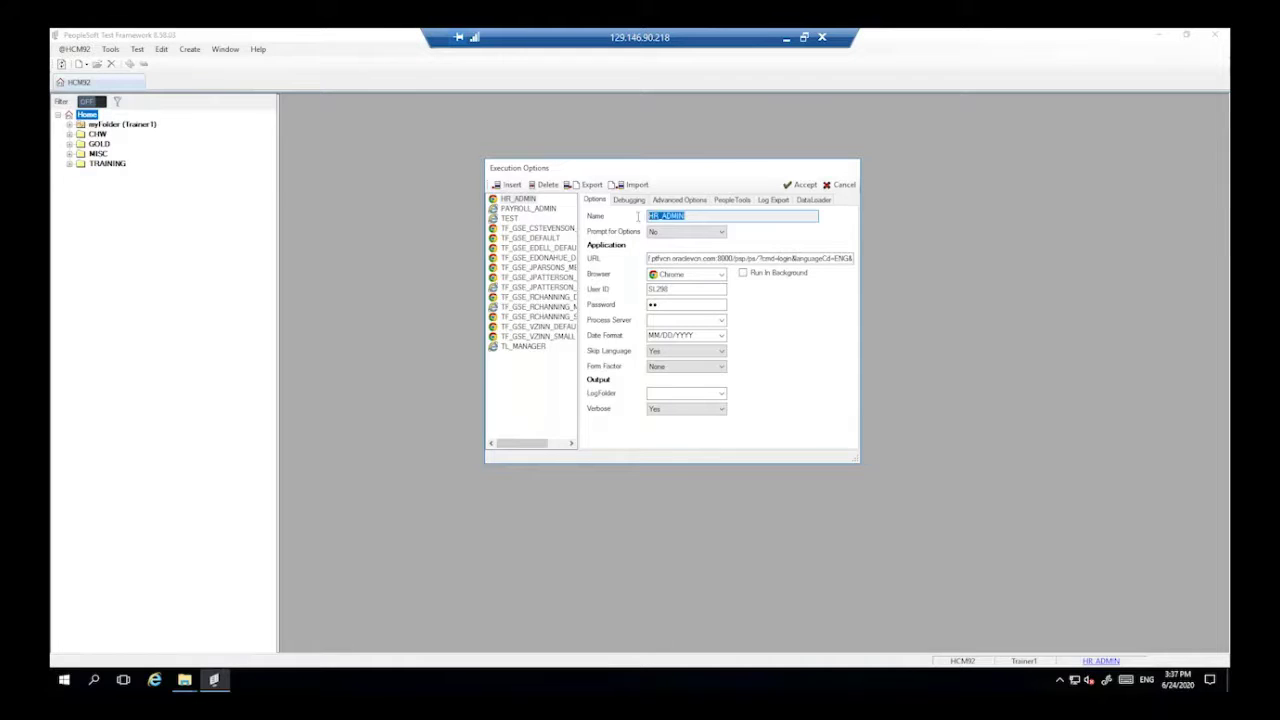
click(716, 216)
drag(687, 217, 642, 217)
click(694, 217)
drag(694, 217, 607, 221)
click(699, 222)
Step: Review the available Prompt for Options choices for HR_ADMIN
click(721, 233)
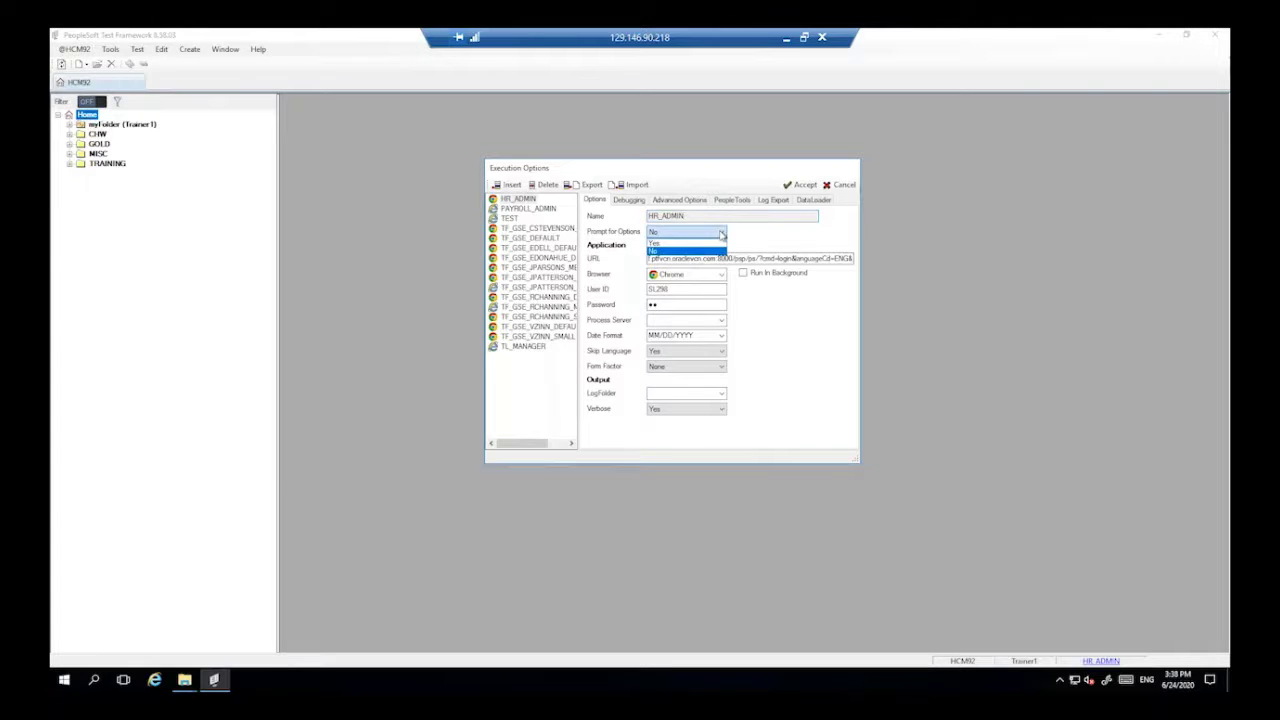
click(721, 233)
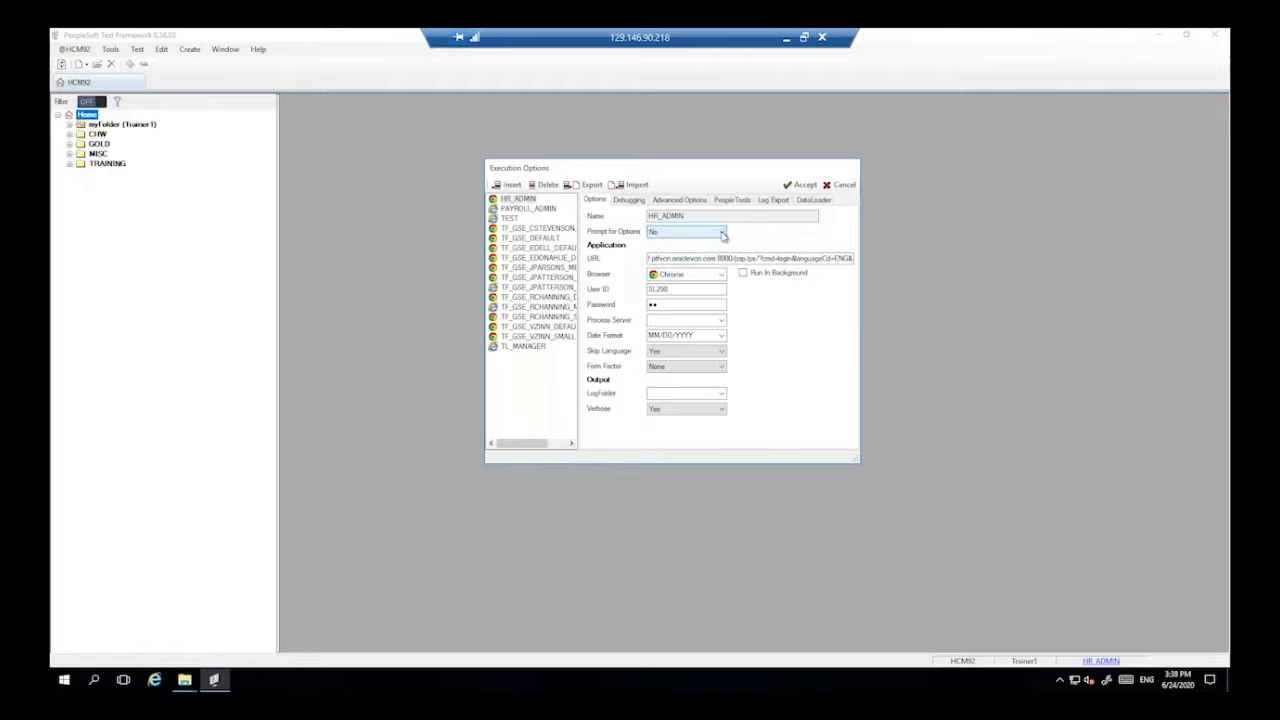
click(722, 233)
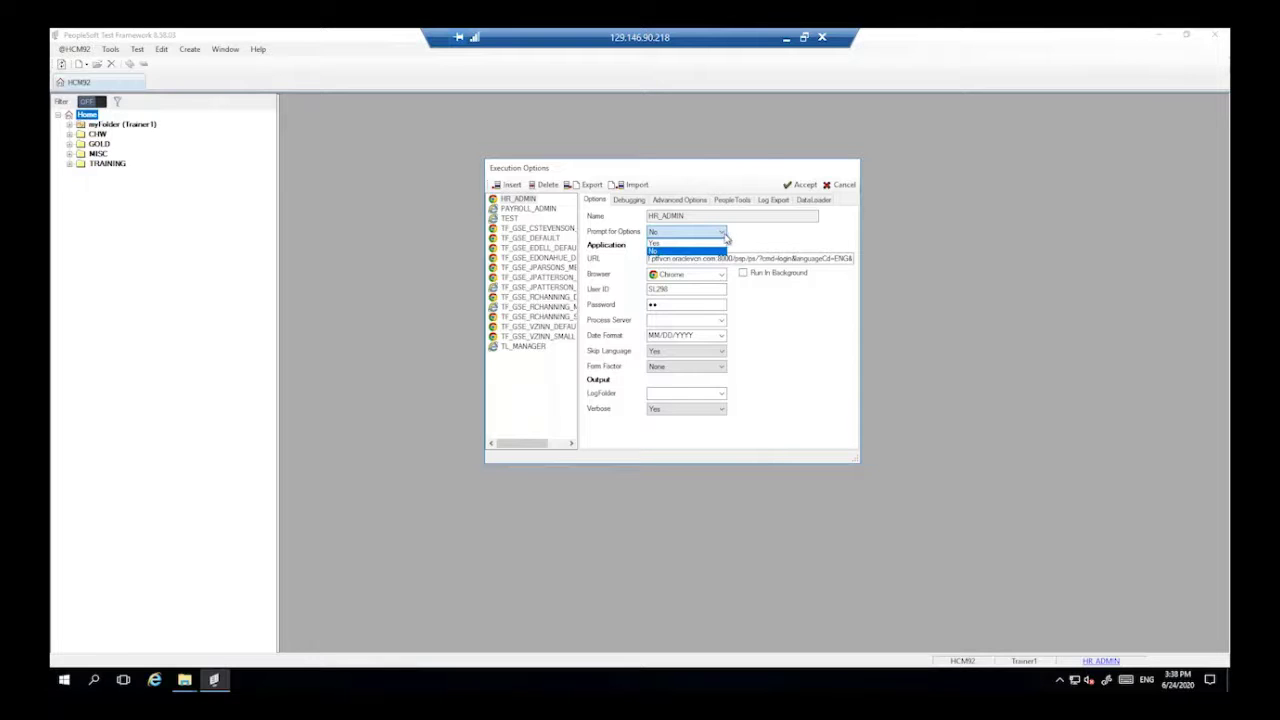
click(726, 237)
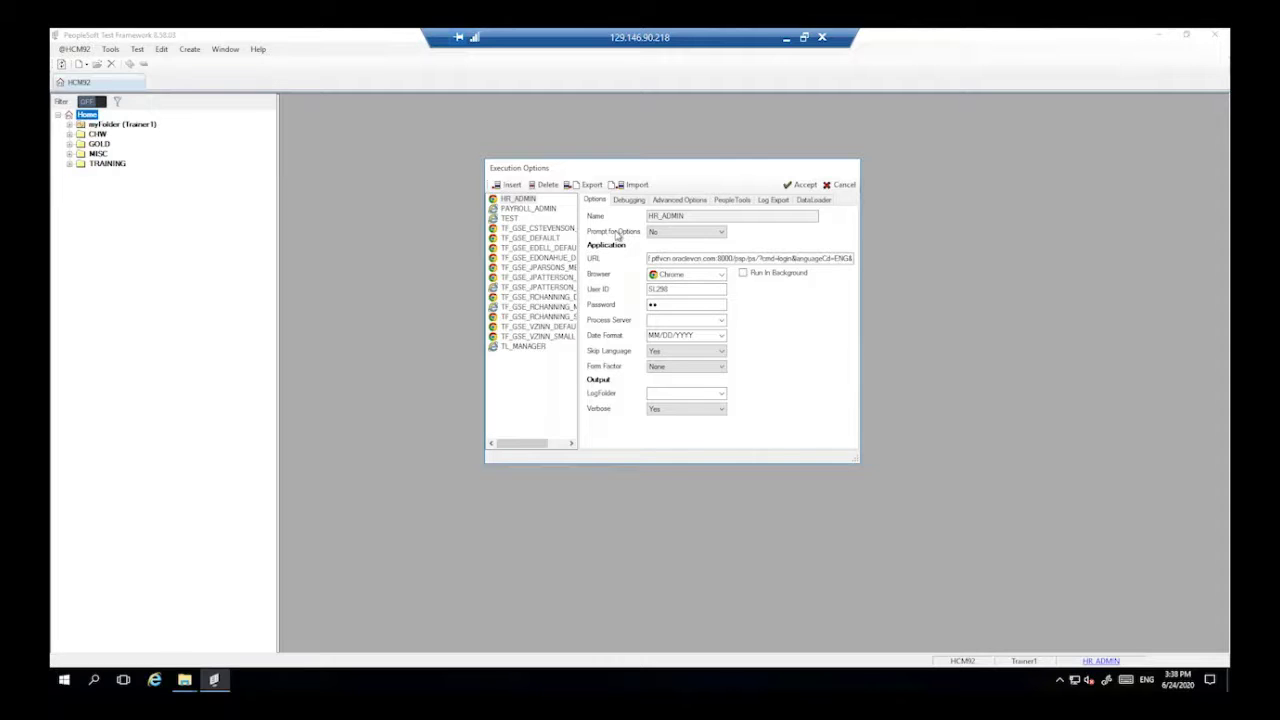
click(676, 233)
click(664, 252)
Step: Make PAYROLL_ADMIN the active execution options set and accept it
click(522, 209)
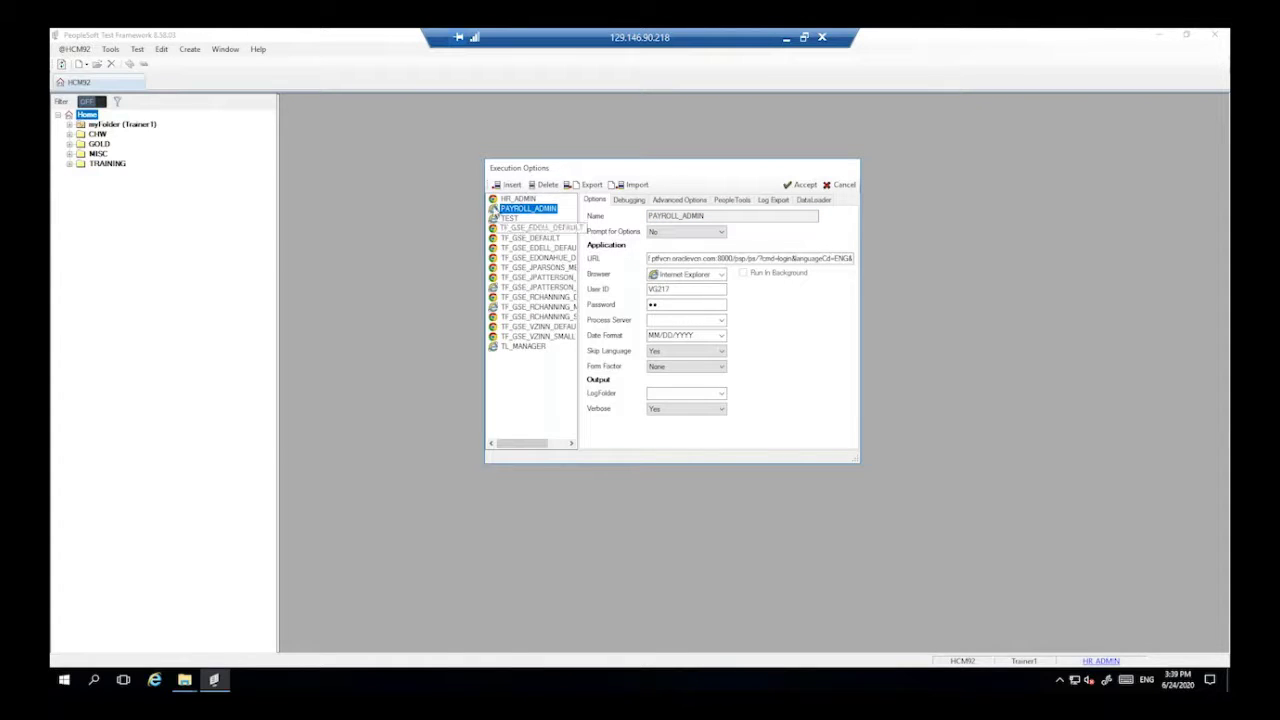
click(802, 185)
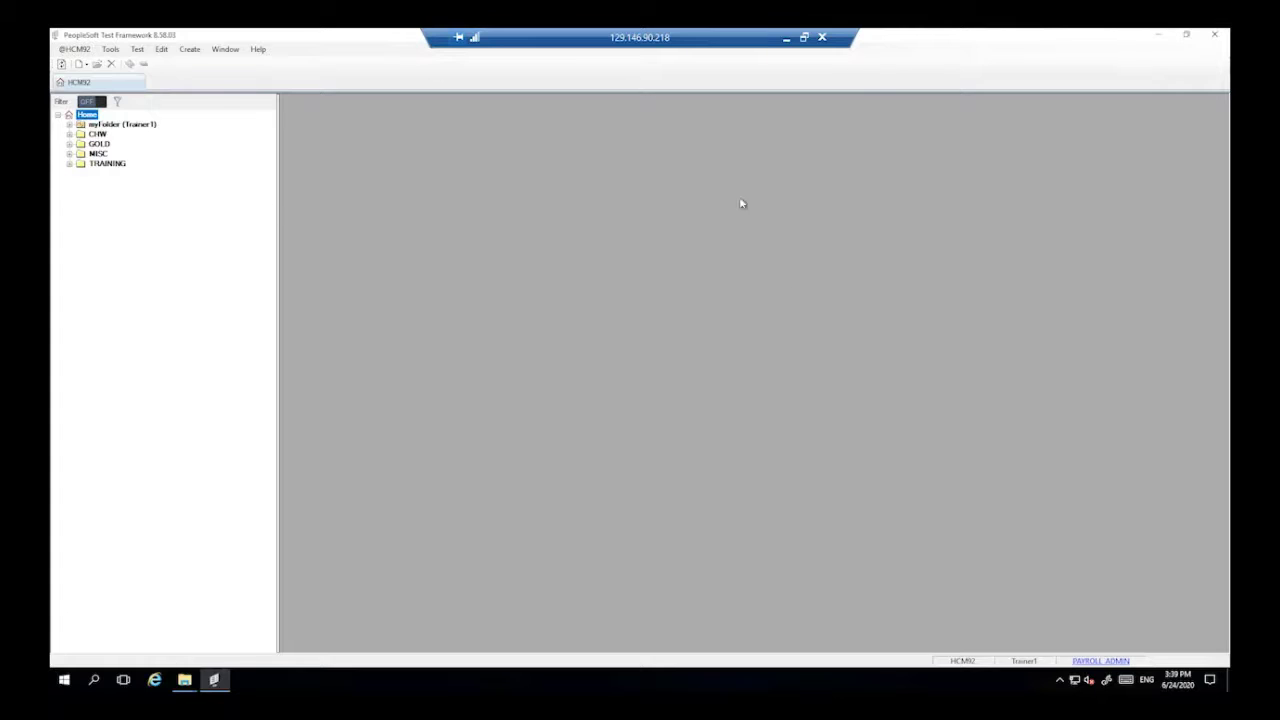
Step: Reopen the execution options and set Prompt for Options to Yes for HR_ADMIN
click(1088, 664)
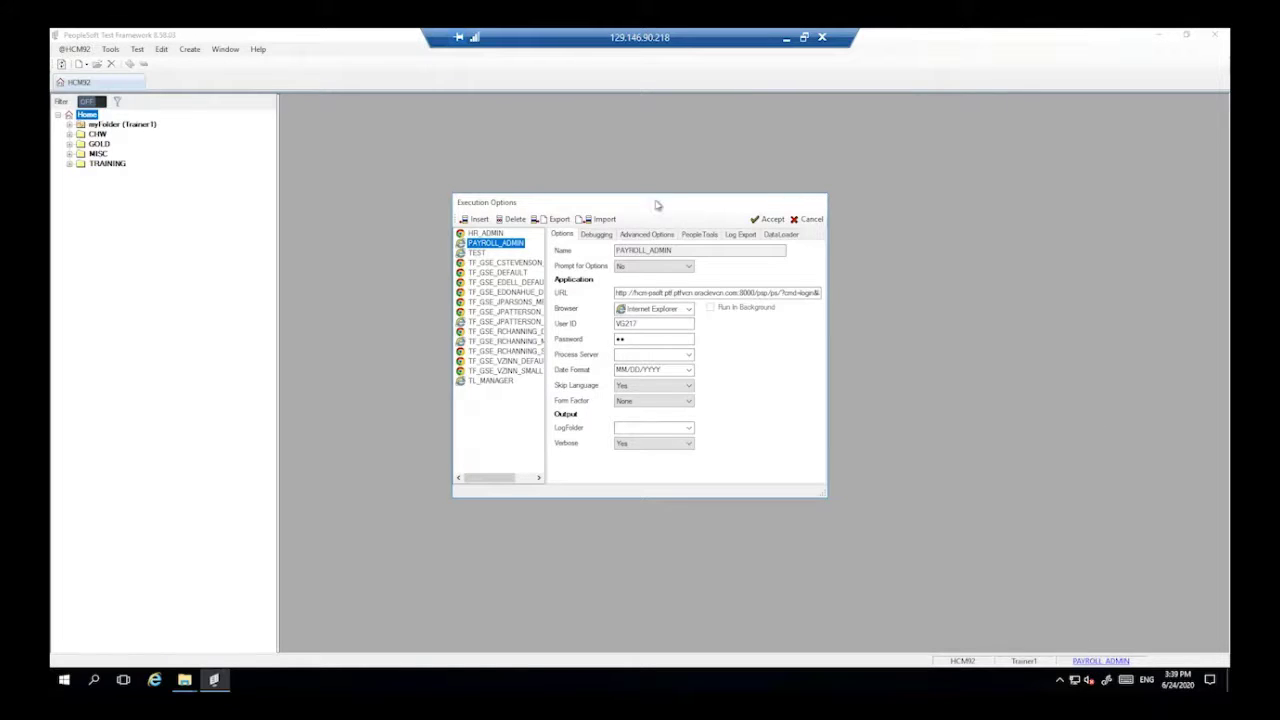
drag(657, 205, 669, 164)
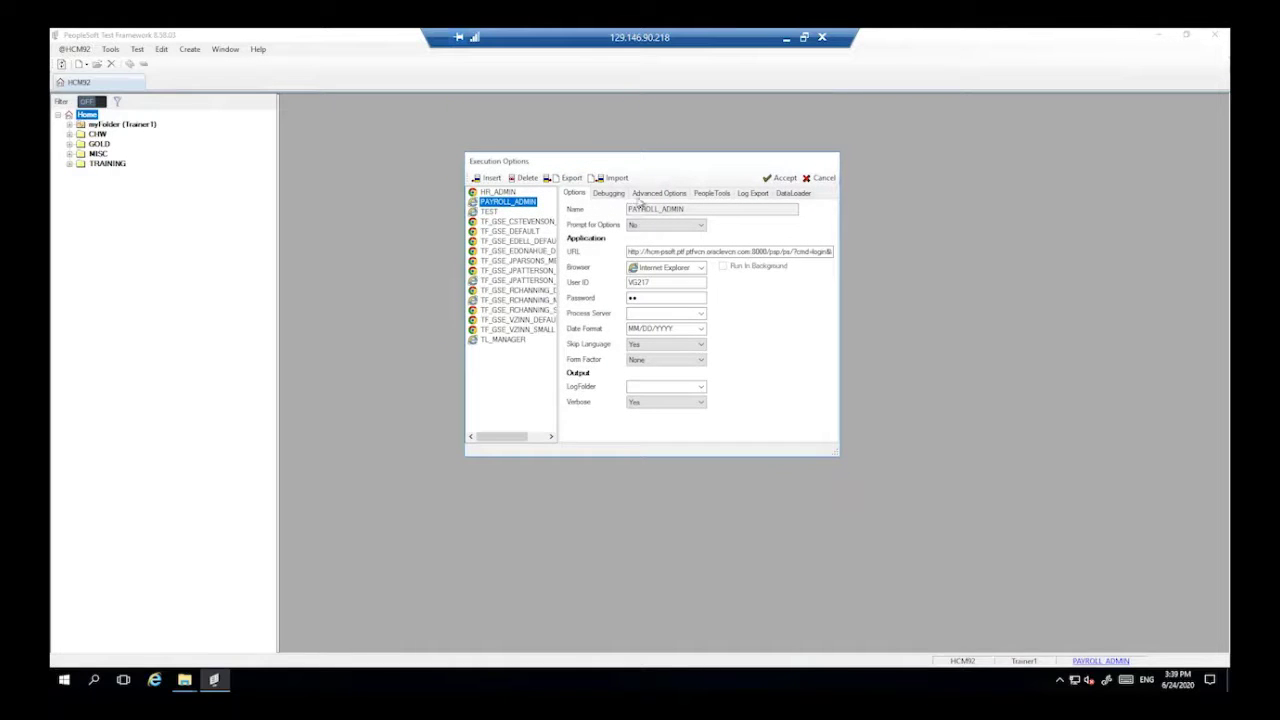
click(506, 191)
click(670, 225)
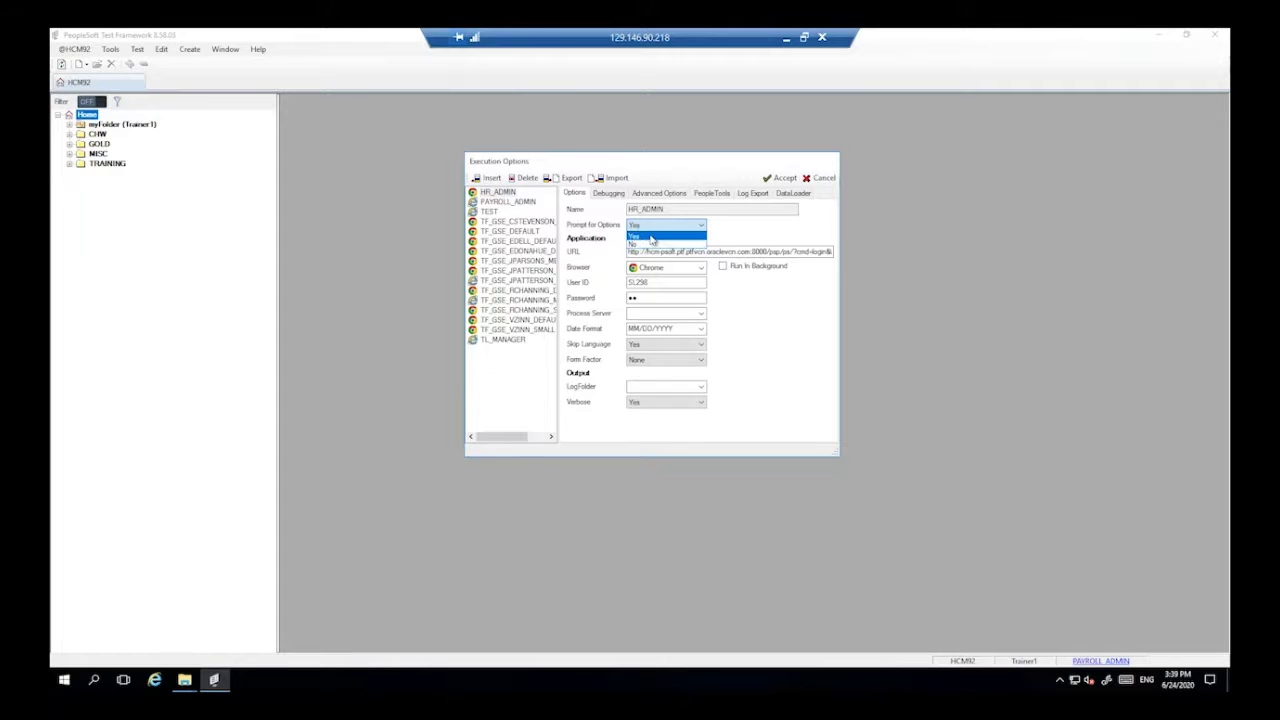
click(651, 237)
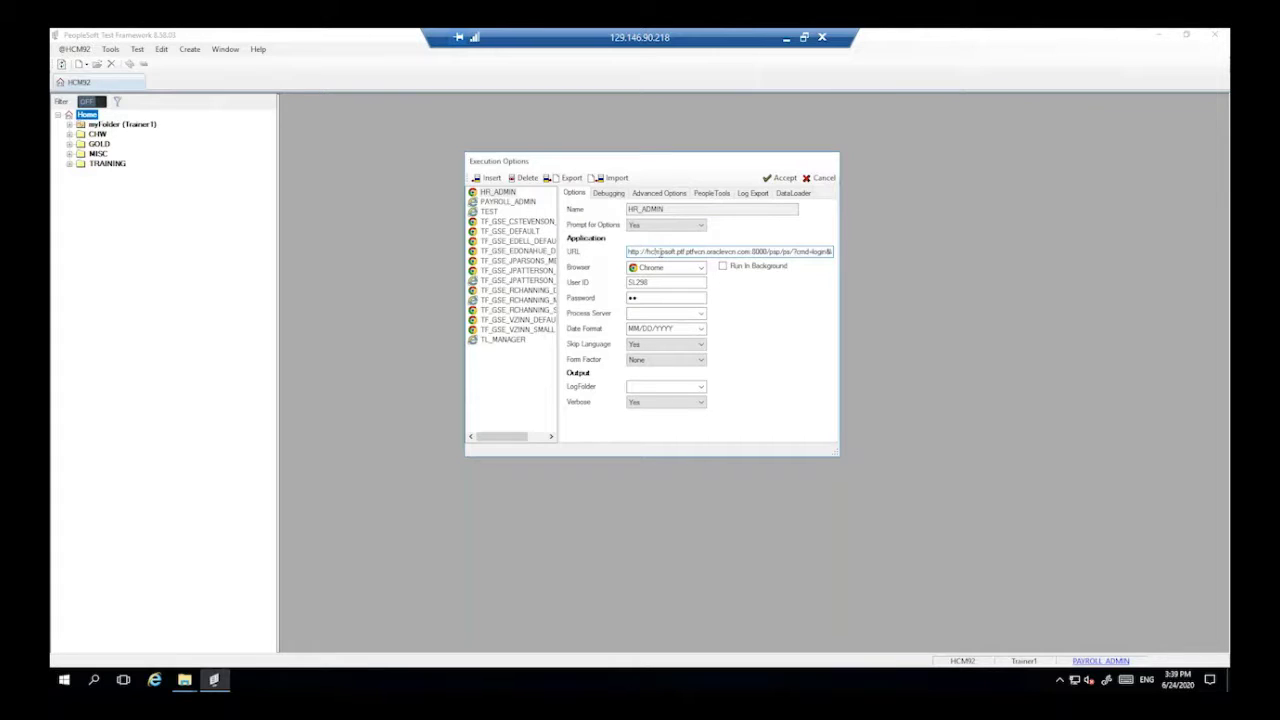
Step: Set the HR_ADMIN browser to Internet Explorer and accept HR_ADMIN as the active execution options
click(498, 203)
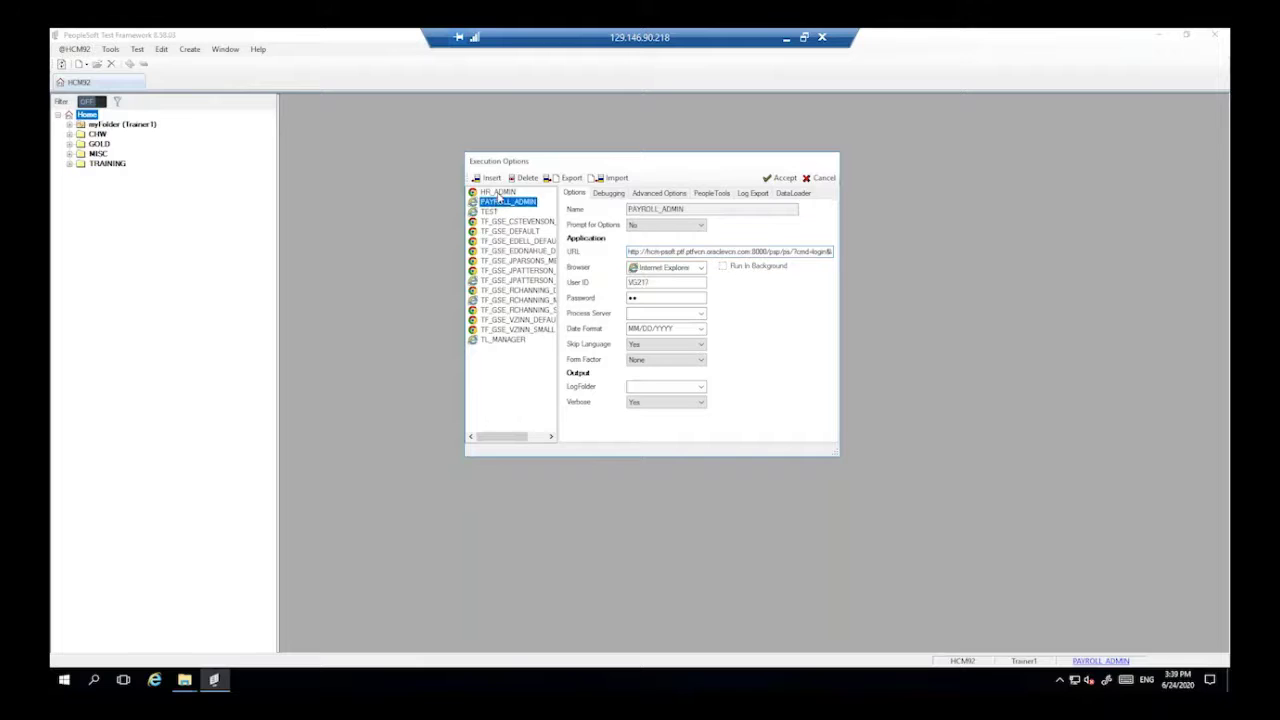
click(497, 193)
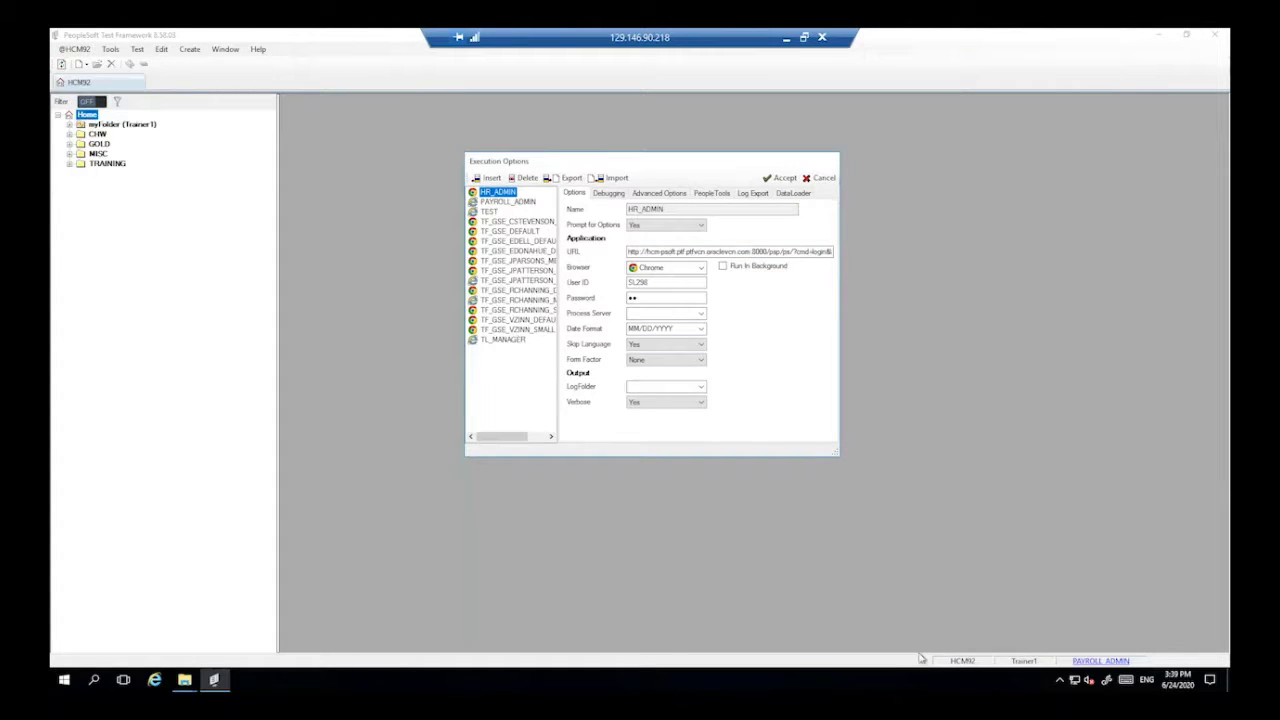
click(712, 251)
click(696, 270)
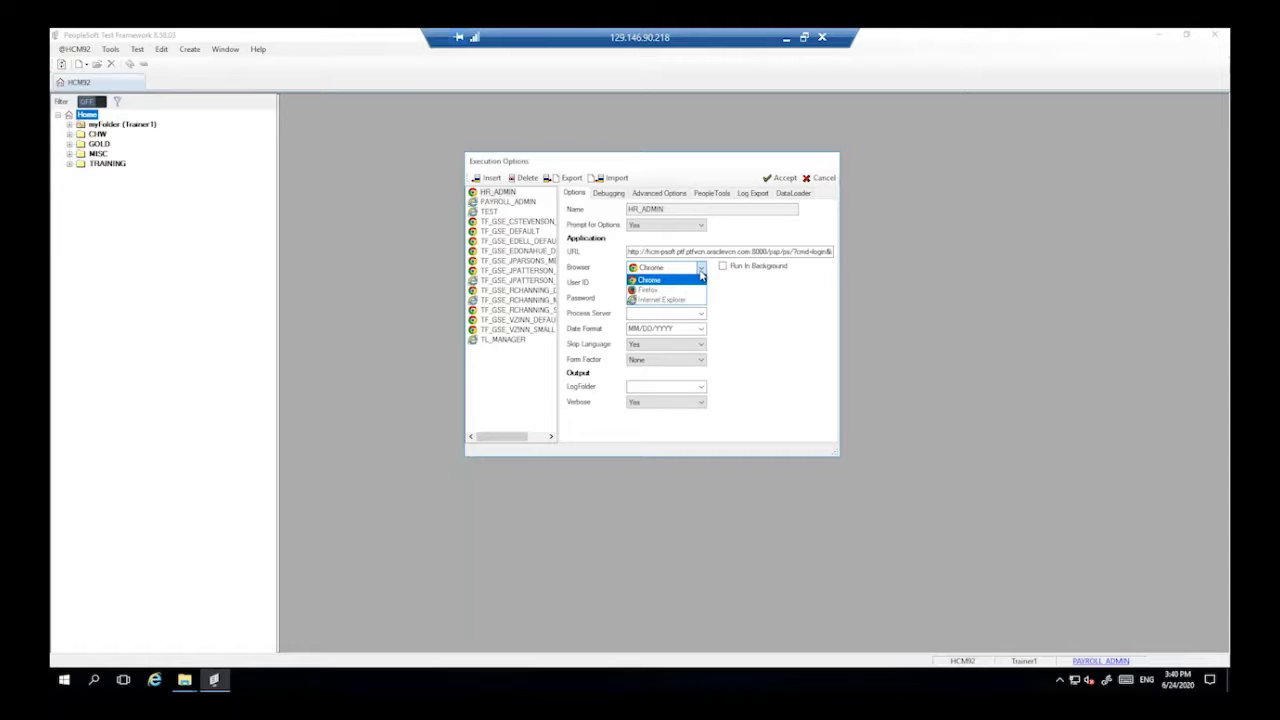
click(680, 301)
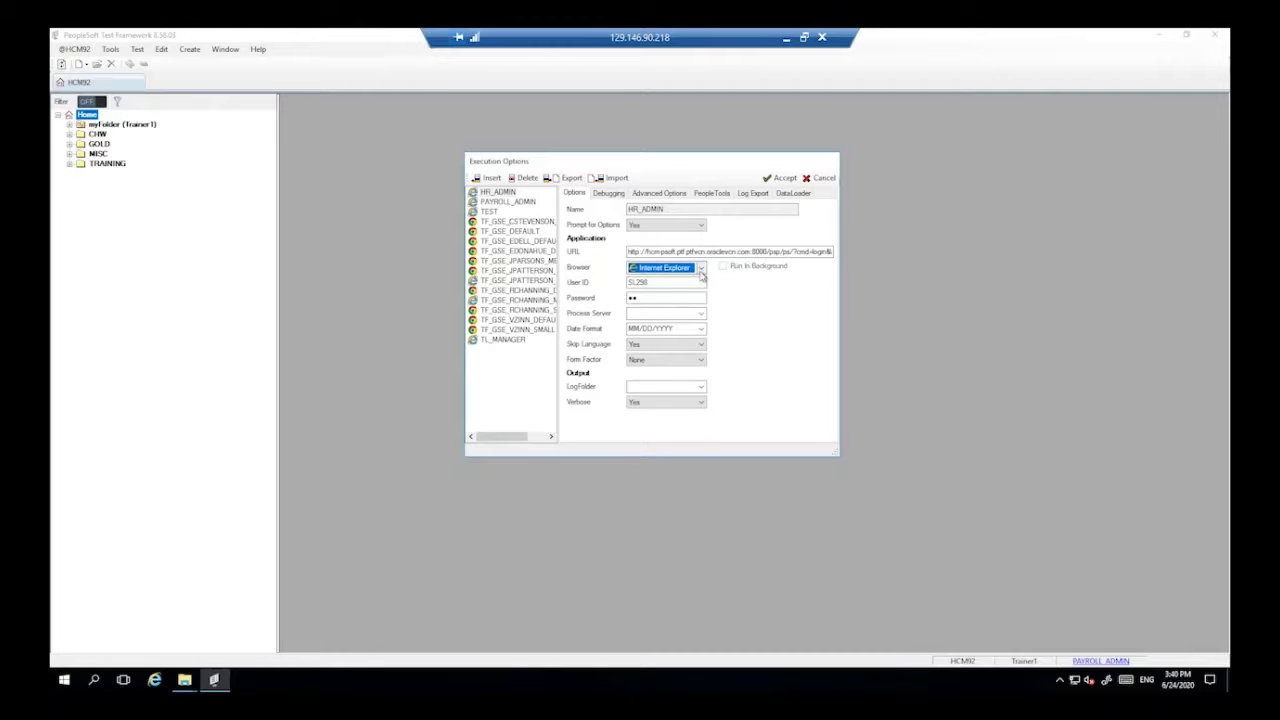
click(700, 268)
click(645, 279)
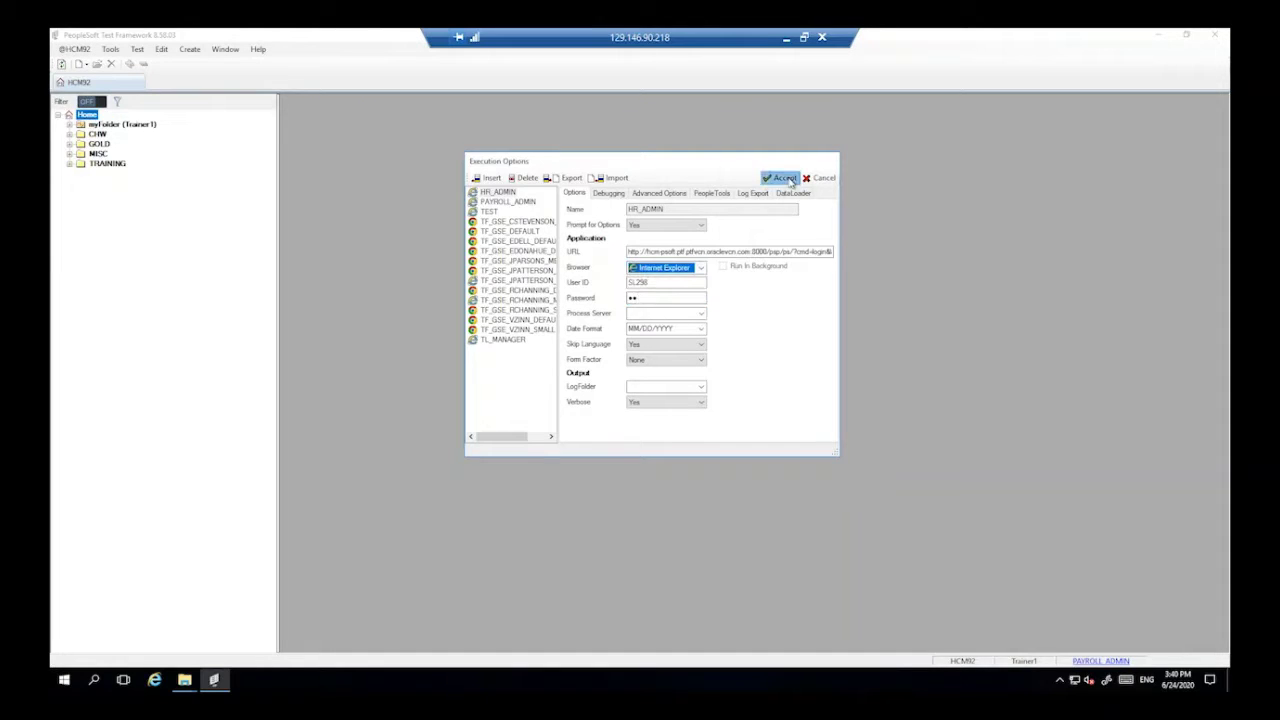
click(781, 178)
Step: Reopen the execution options and try Chrome and Firefox as the HR_ADMIN browser, returning to Internet Explorer
click(1098, 662)
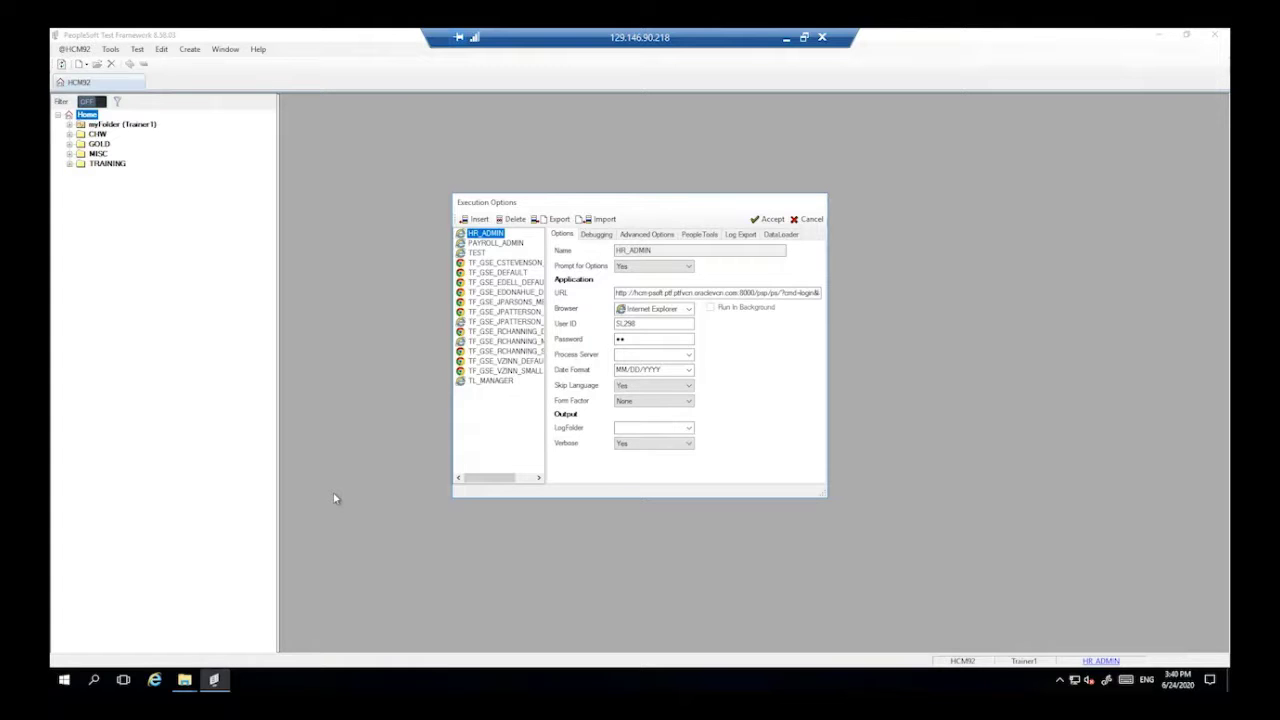
click(689, 311)
click(686, 320)
click(687, 313)
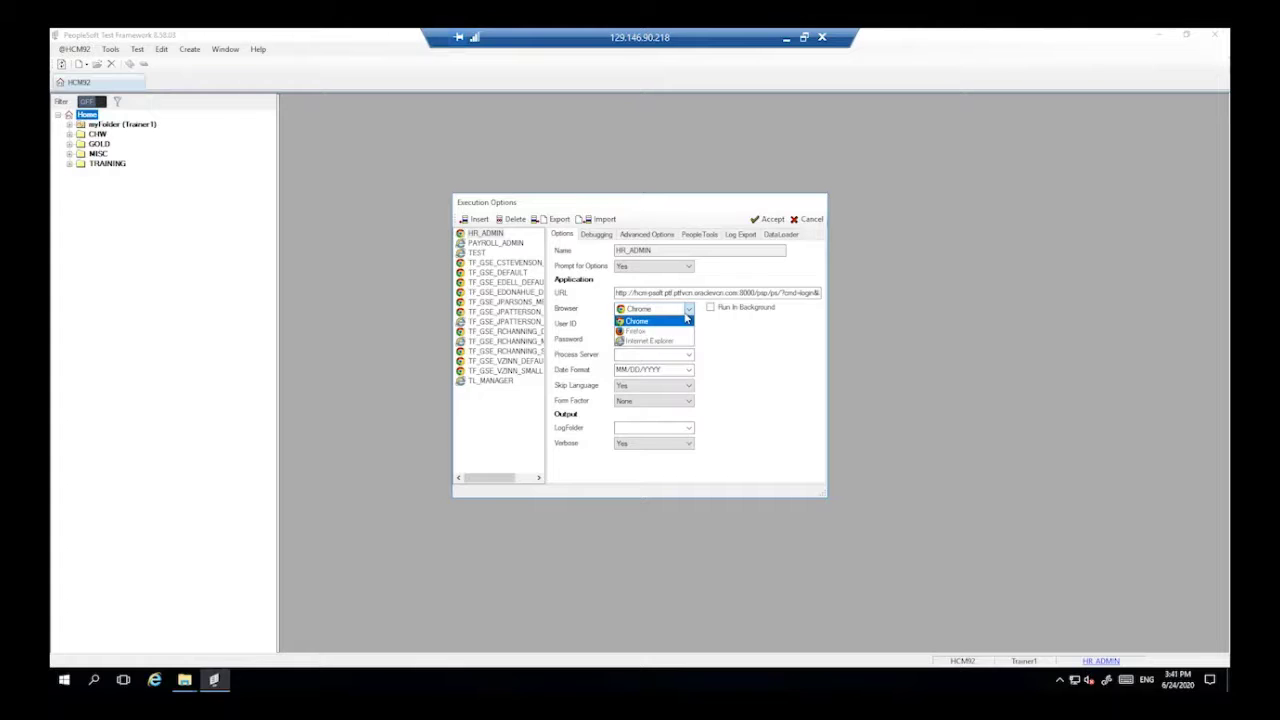
click(668, 331)
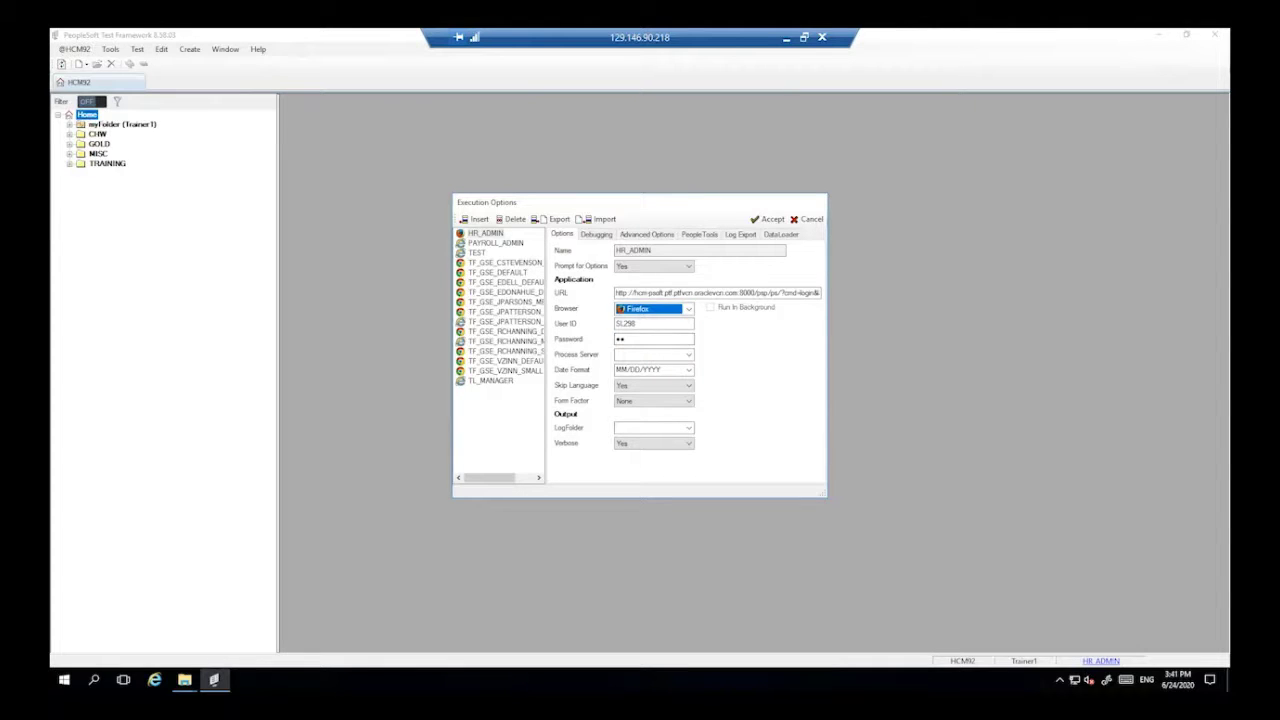
click(689, 309)
click(645, 345)
click(689, 312)
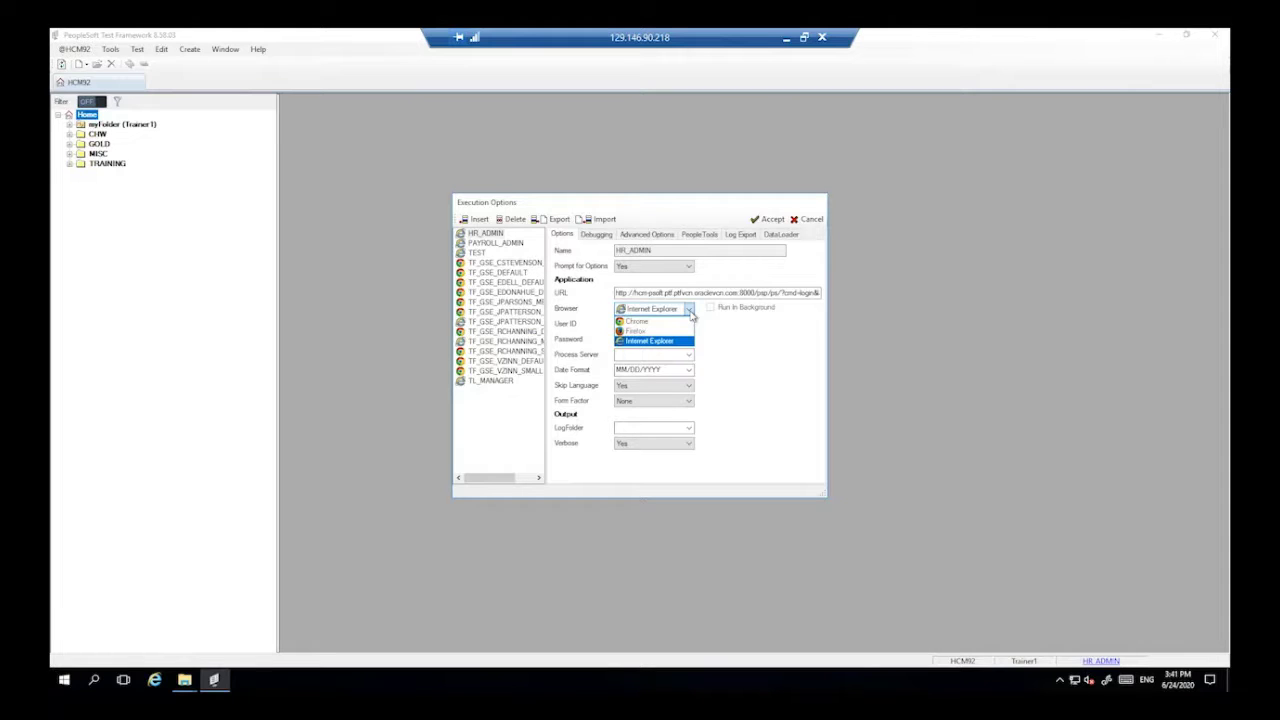
key(Up)
key(Up)
key(Return)
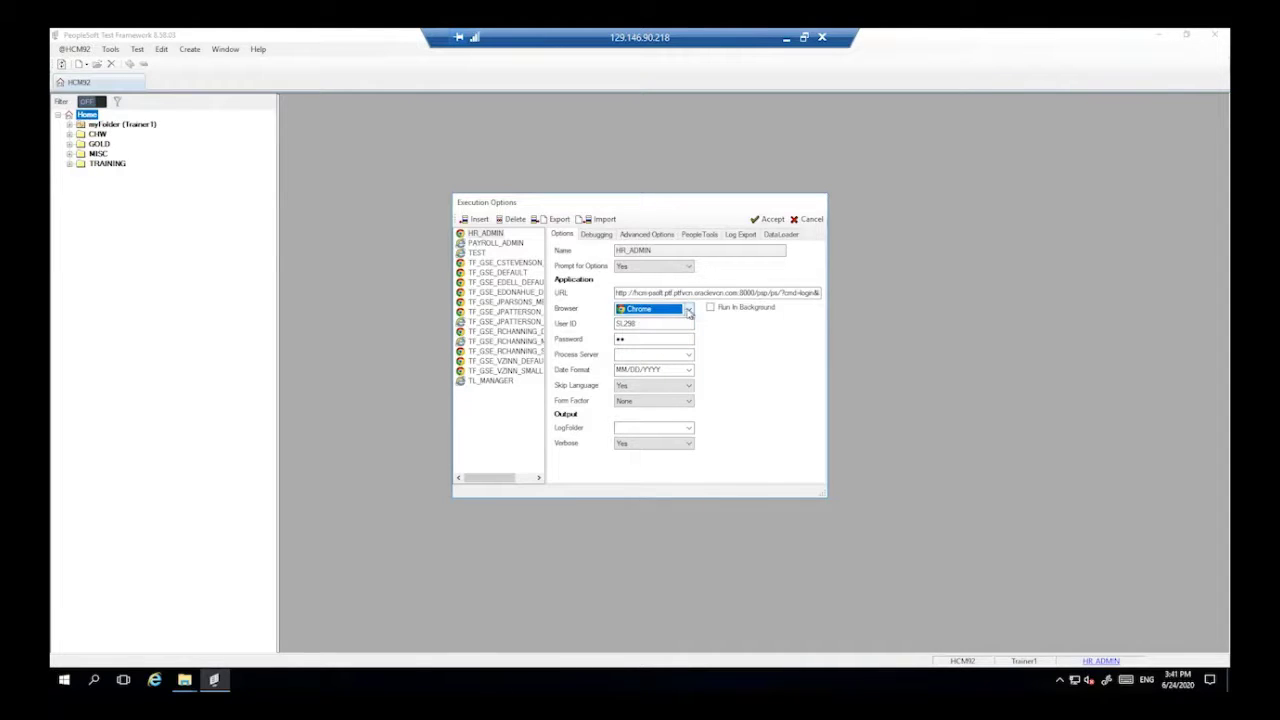
click(688, 310)
click(650, 331)
click(688, 310)
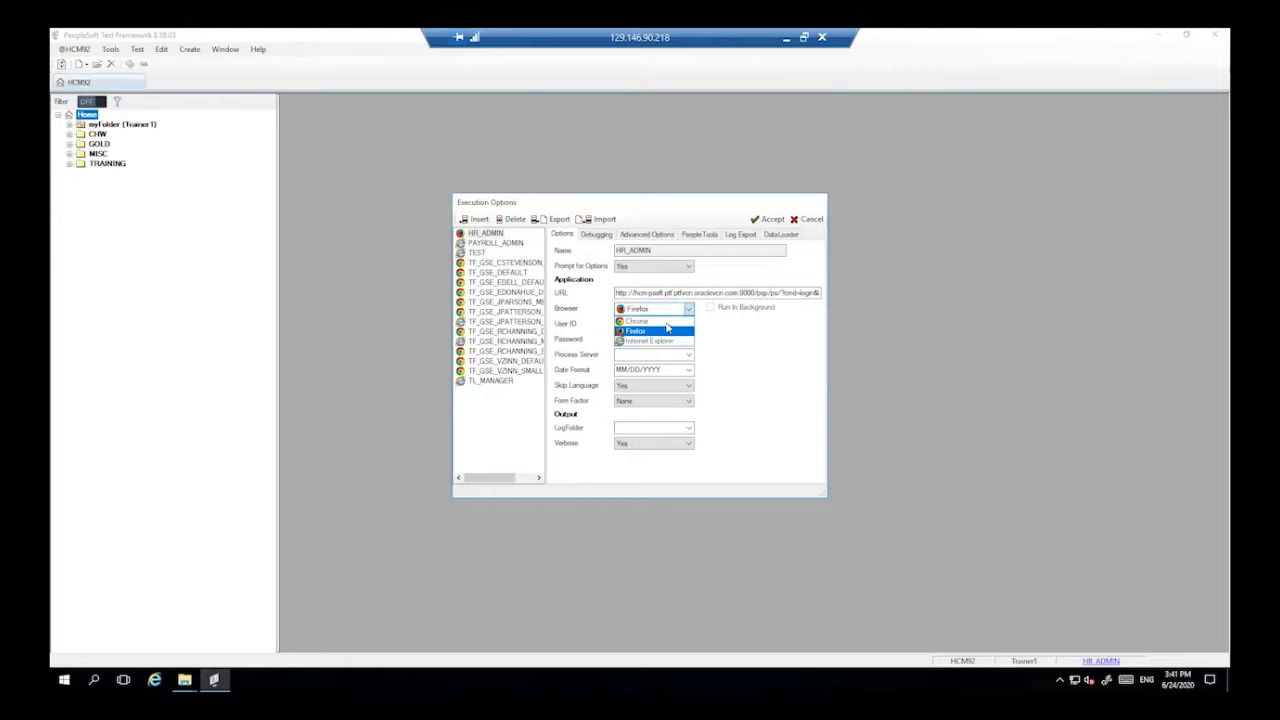
click(657, 342)
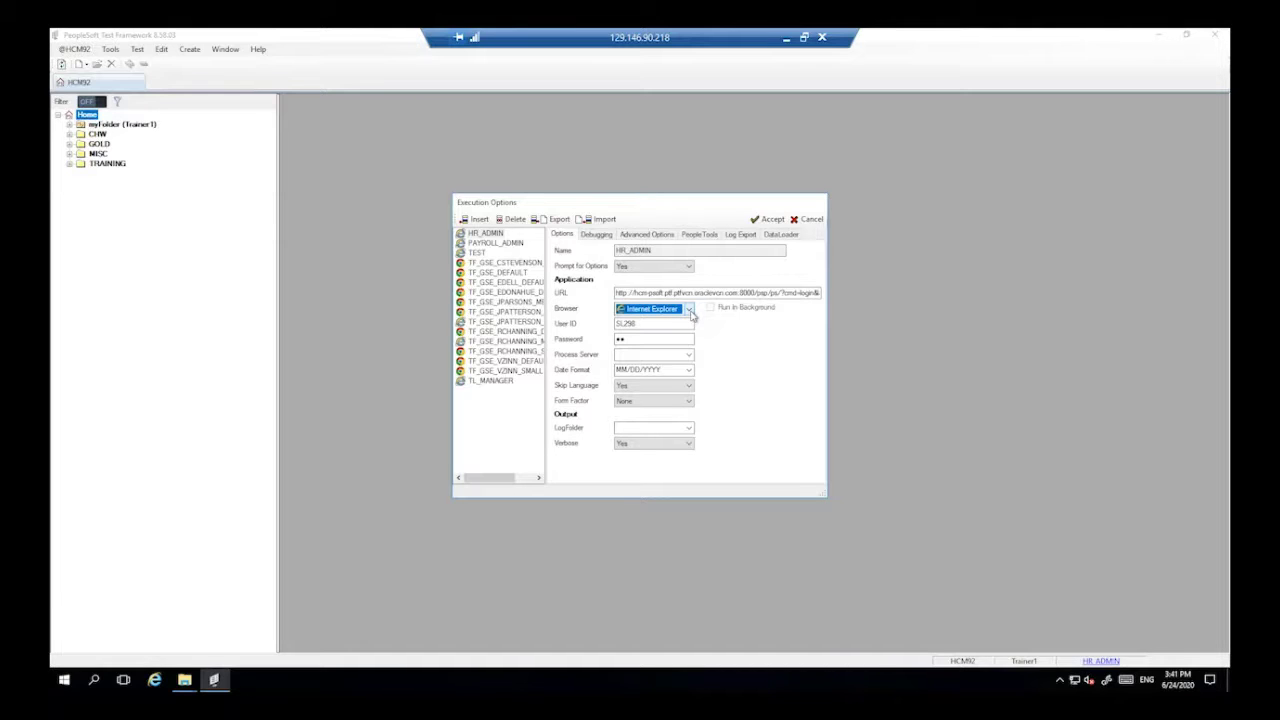
Step: Review the browser choices for HR_ADMIN, keeping Internet Explorer selected
click(689, 310)
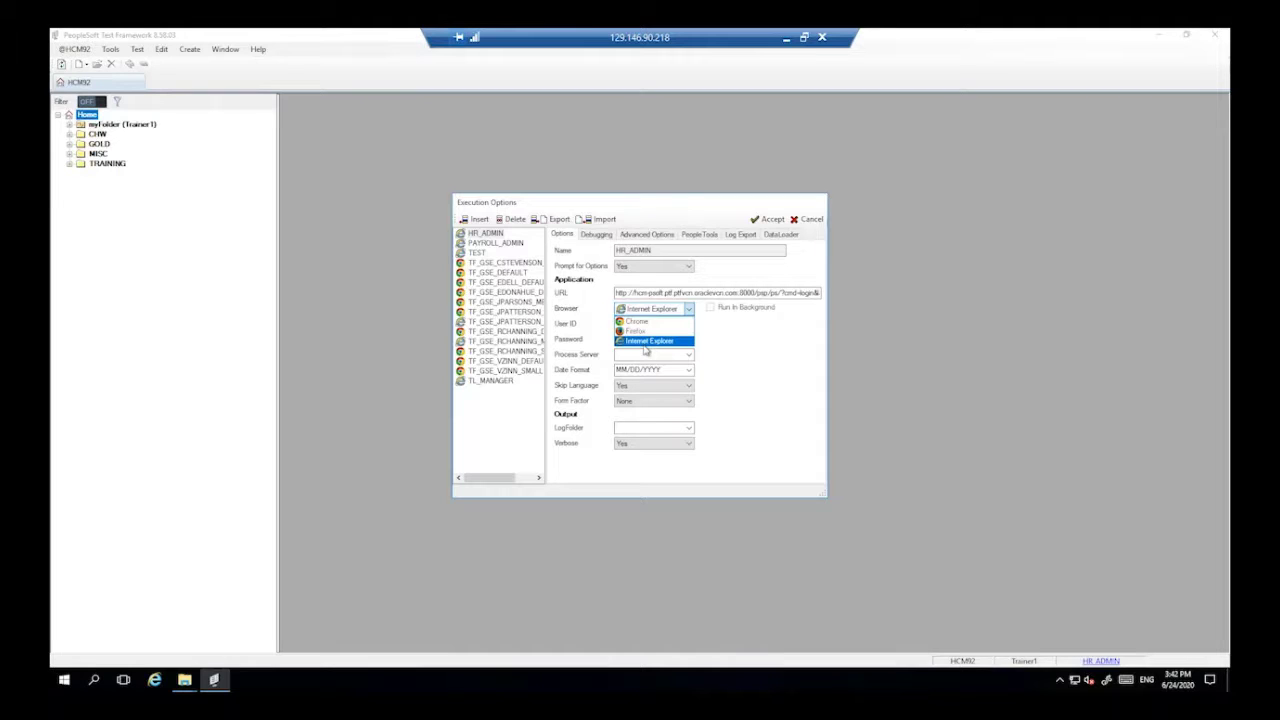
click(645, 344)
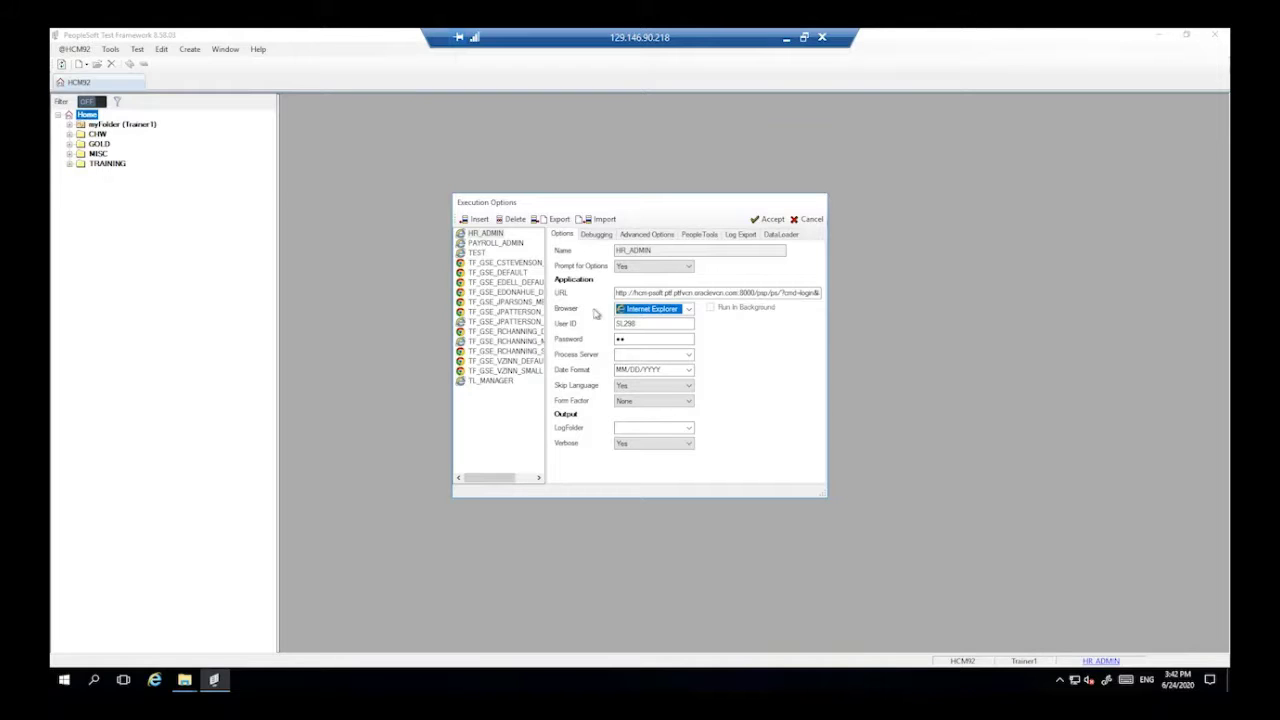
click(688, 309)
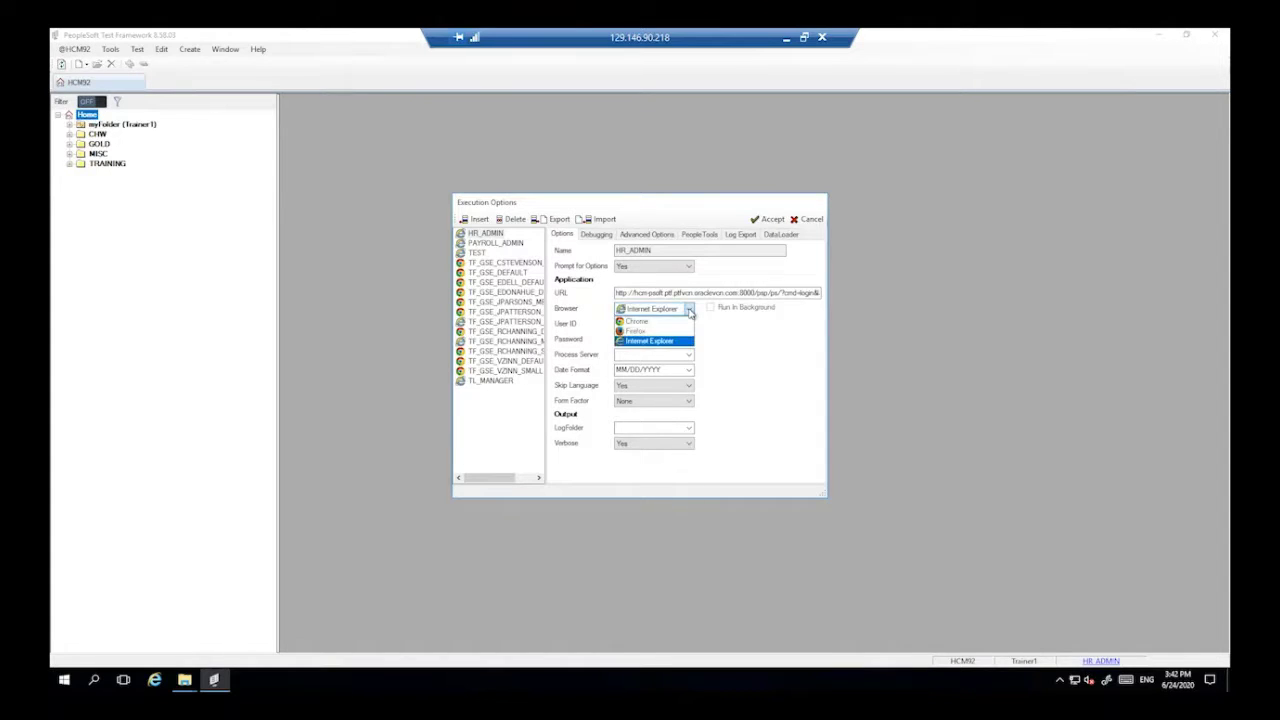
click(689, 316)
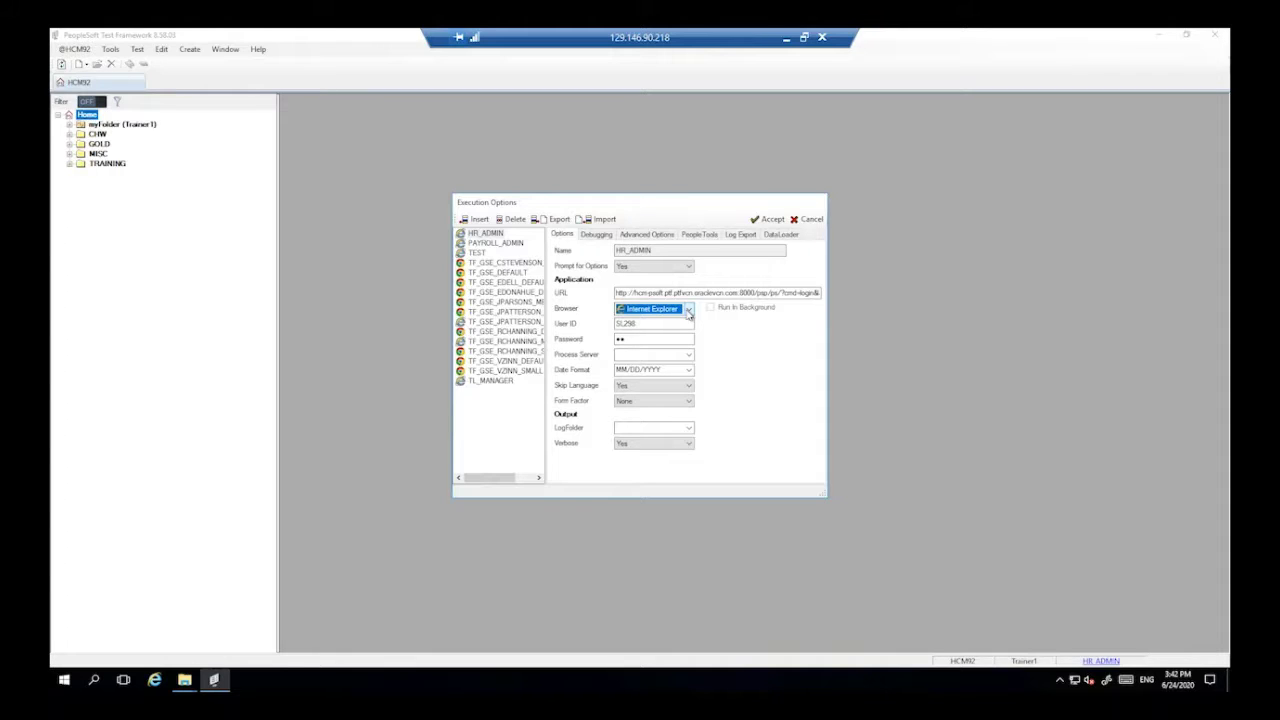
click(688, 312)
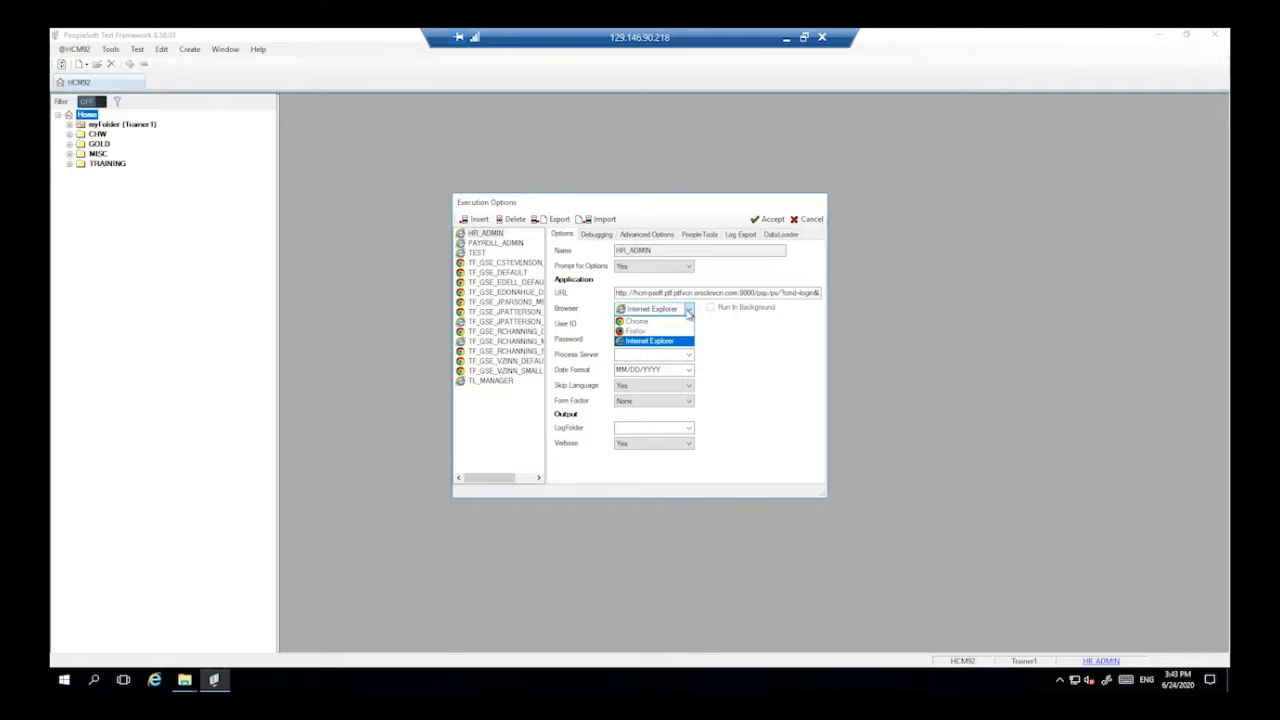
click(688, 312)
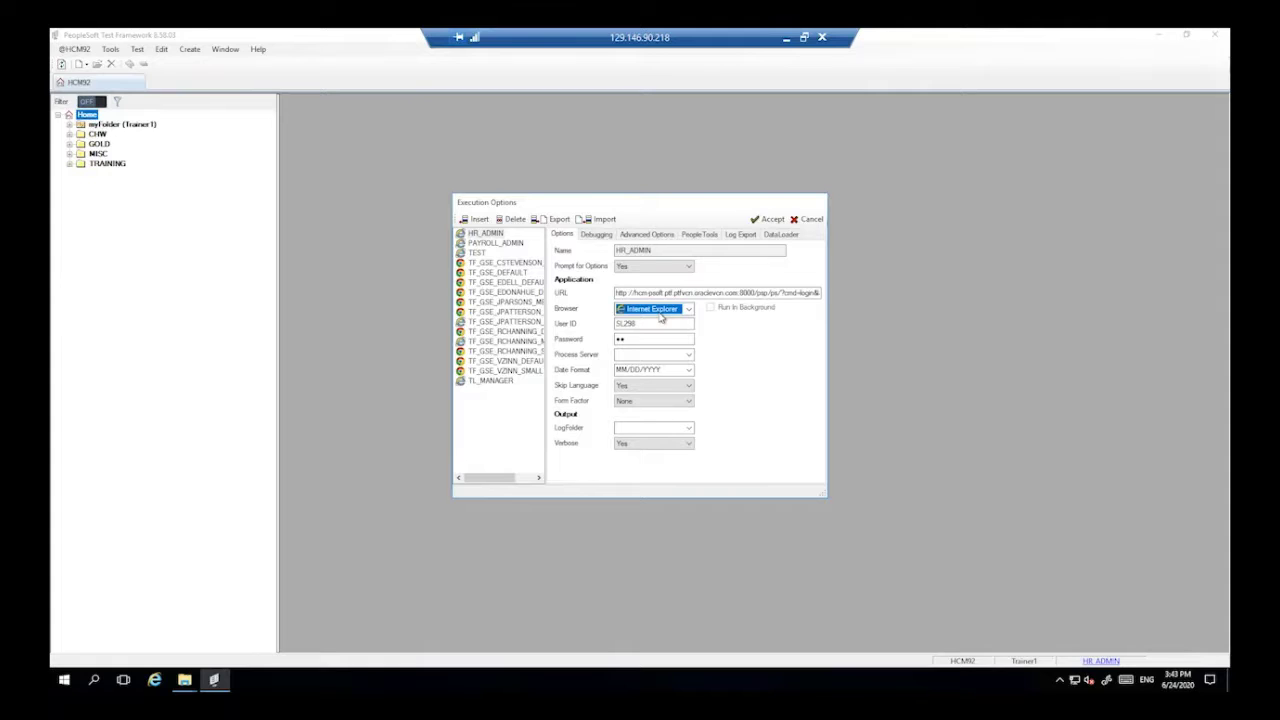
Step: Examine the user ID and password fields of the HR_ADMIN execution options
click(650, 325)
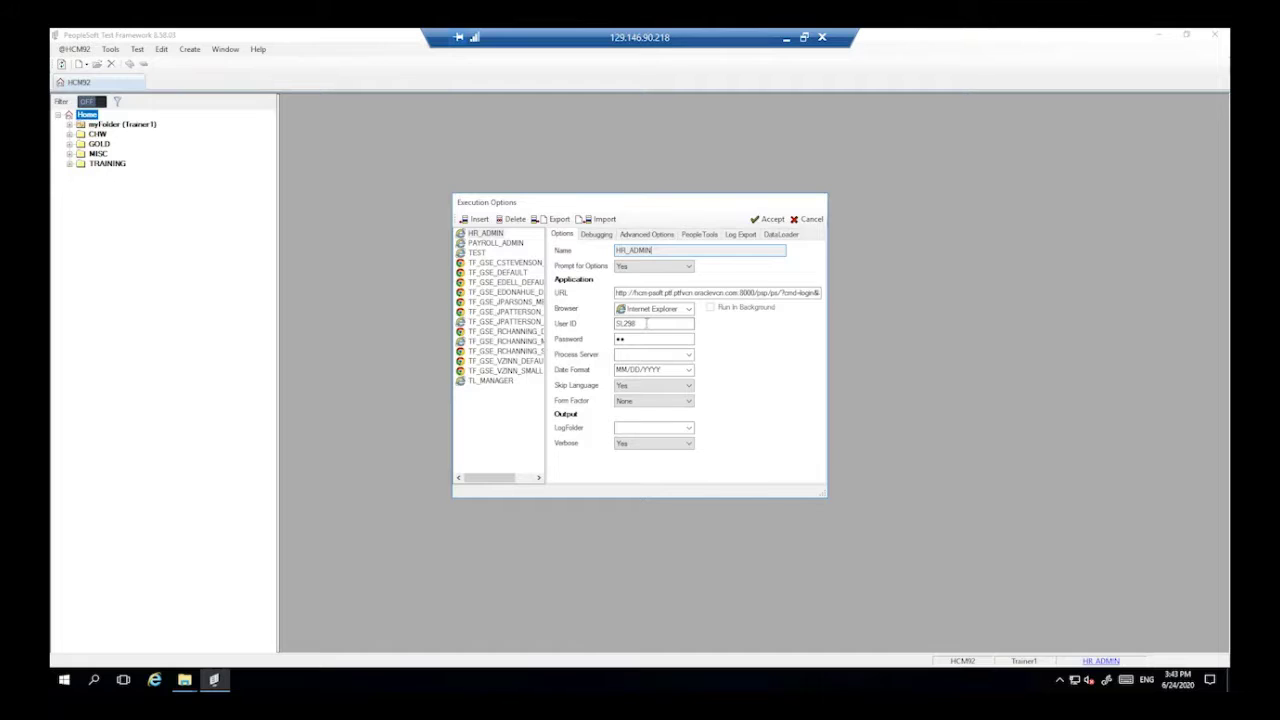
double_click(630, 324)
click(627, 341)
drag(636, 324, 594, 325)
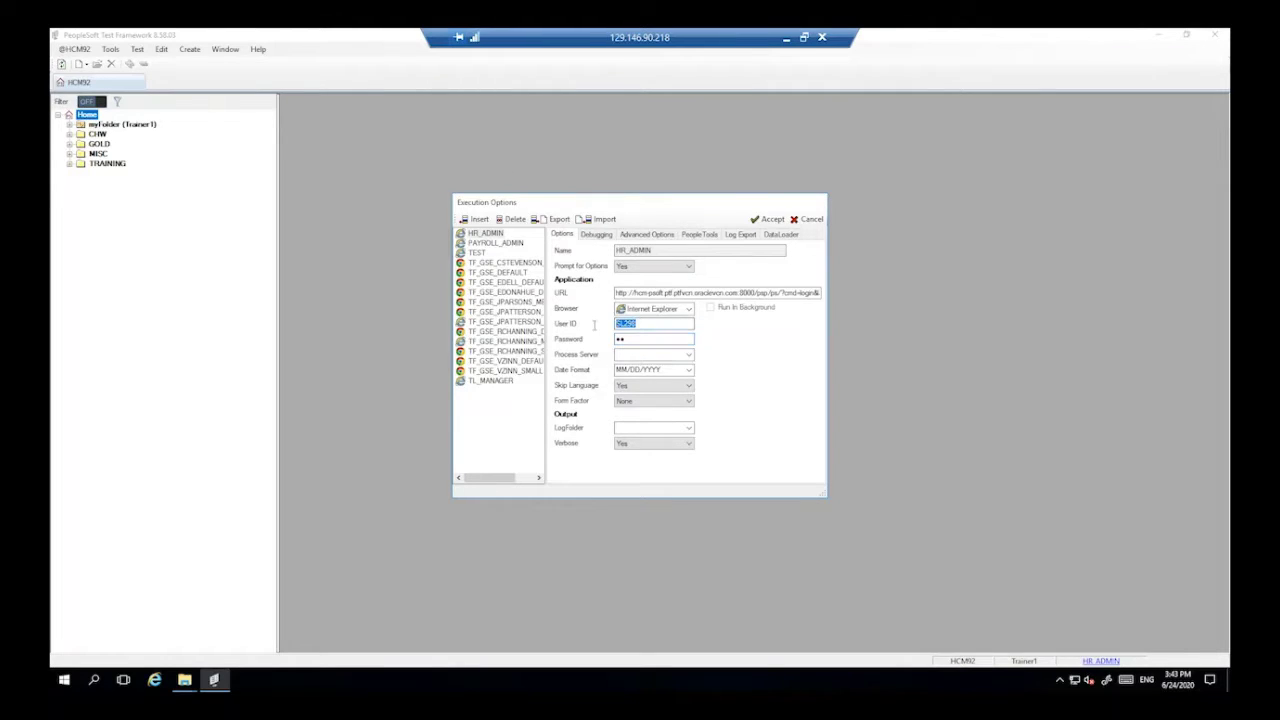